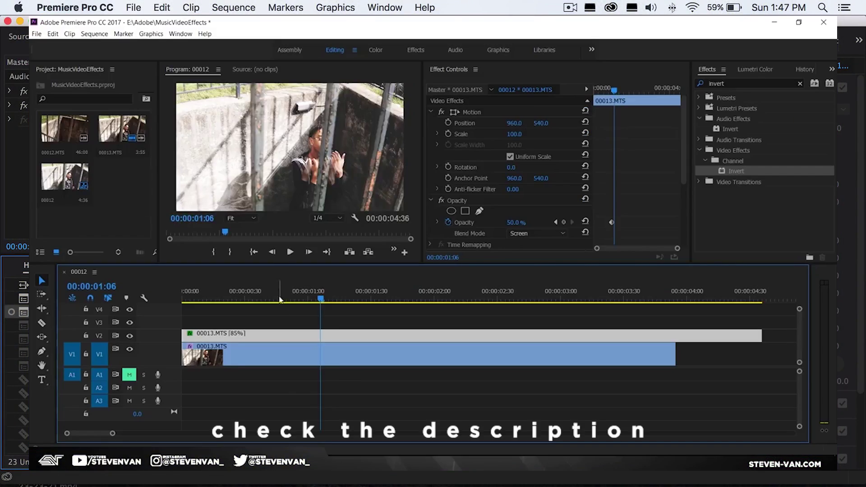
# Enlarge the timeline around the two video clips and play the start of C0032.MP4
pyautogui.click(280, 294)
pyautogui.press('space')
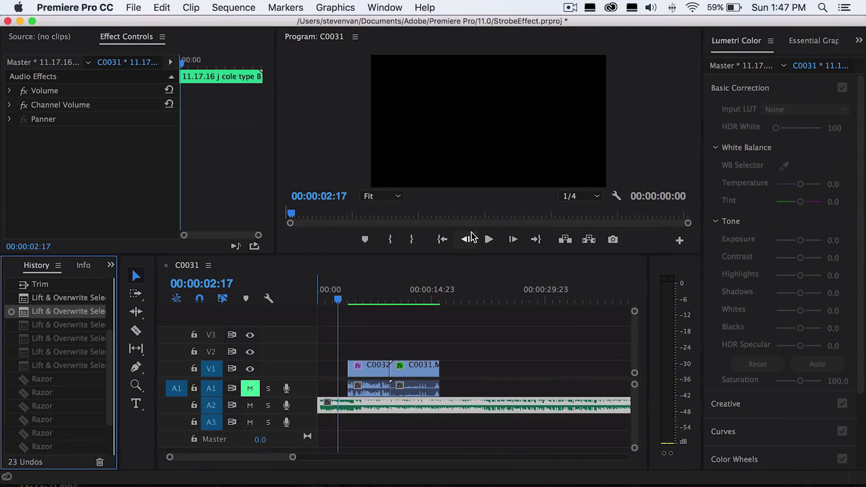
pyautogui.click(169, 466)
pyautogui.moveTo(169, 458); pyautogui.dragTo(202, 458)
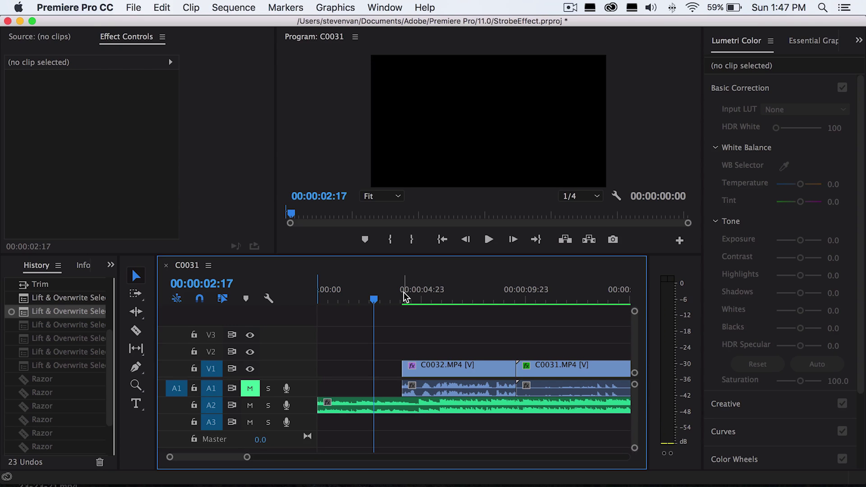
pyautogui.press('space')
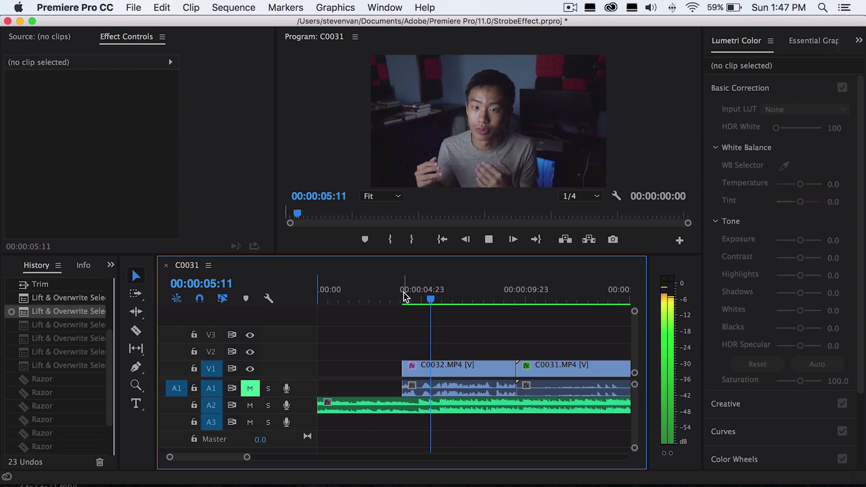
pyautogui.press('space')
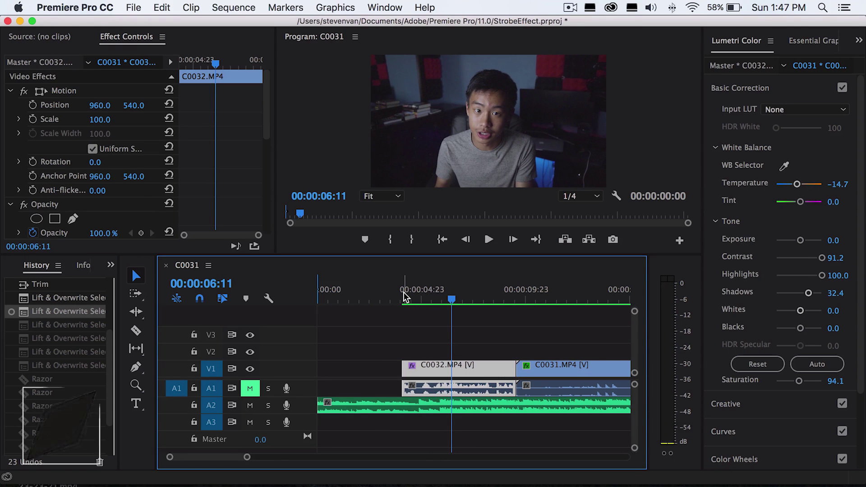
# Scrub through C0032.MP4 and C0031.MP4 to review both clips and return to the start of C0032.MP4
pyautogui.press('super+a')
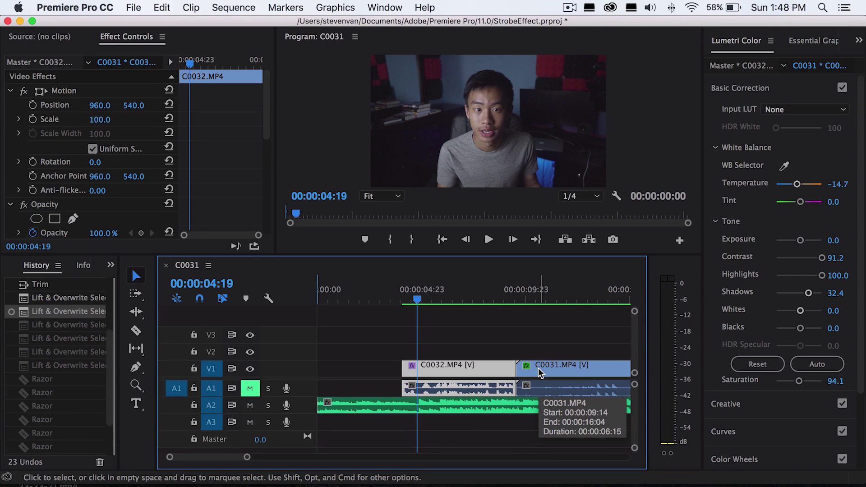
pyautogui.moveTo(509, 291)
pyautogui.mouseDown()
pyautogui.moveTo(544, 289)
pyautogui.moveTo(508, 291)
pyautogui.mouseUp()
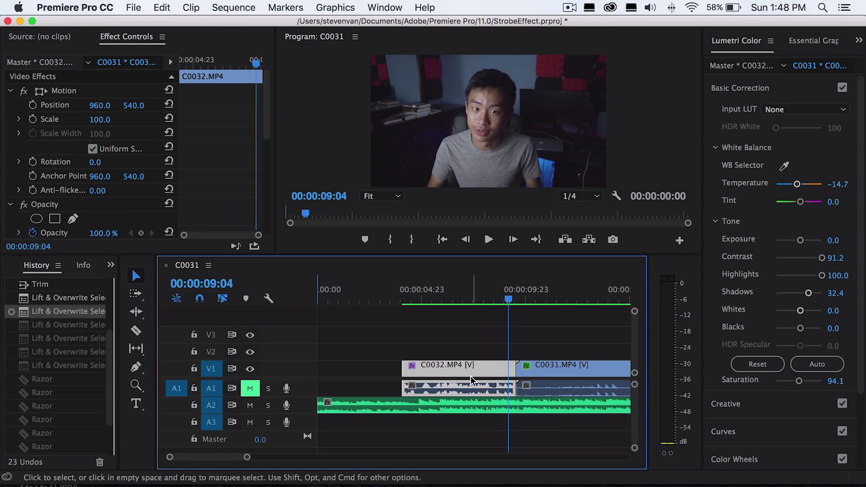
pyautogui.click(568, 295)
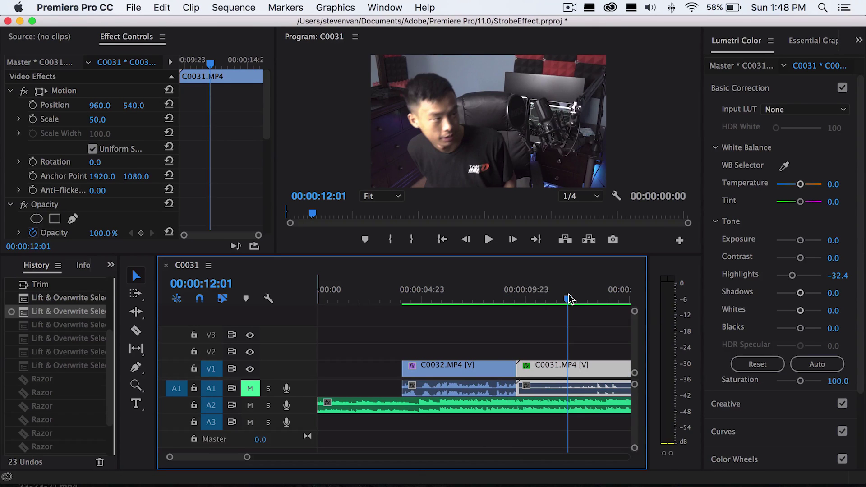
pyautogui.click(439, 291)
pyautogui.click(446, 317)
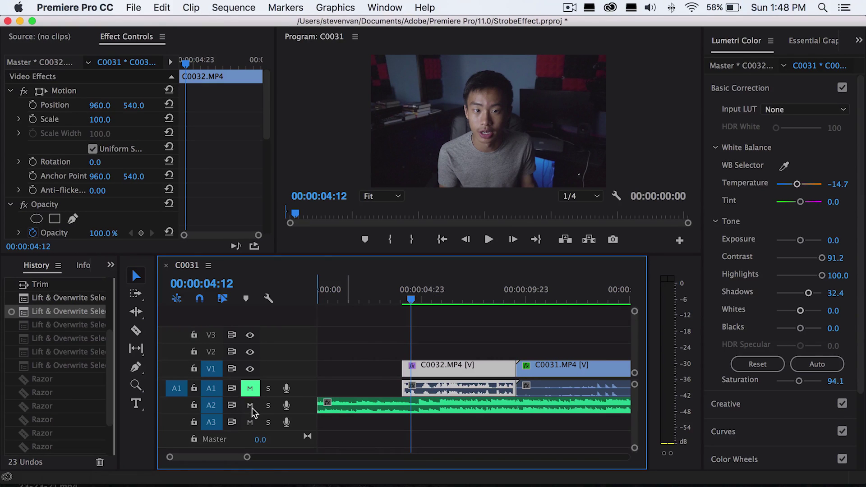
# Mute audio track A2 and move C0031.MP4 onto V2 so it overlaps C0032.MP4 from just before the five-second mark
pyautogui.click(251, 406)
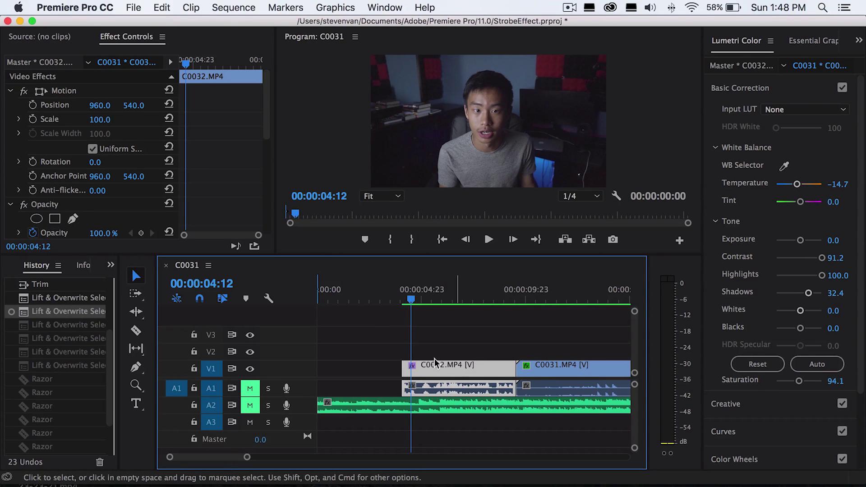
pyautogui.click(460, 292)
pyautogui.moveTo(490, 287); pyautogui.dragTo(360, 298)
pyautogui.click(411, 295)
pyautogui.click(410, 299)
pyautogui.moveTo(575, 386); pyautogui.dragTo(455, 358)
pyautogui.moveTo(451, 354); pyautogui.dragTo(451, 354)
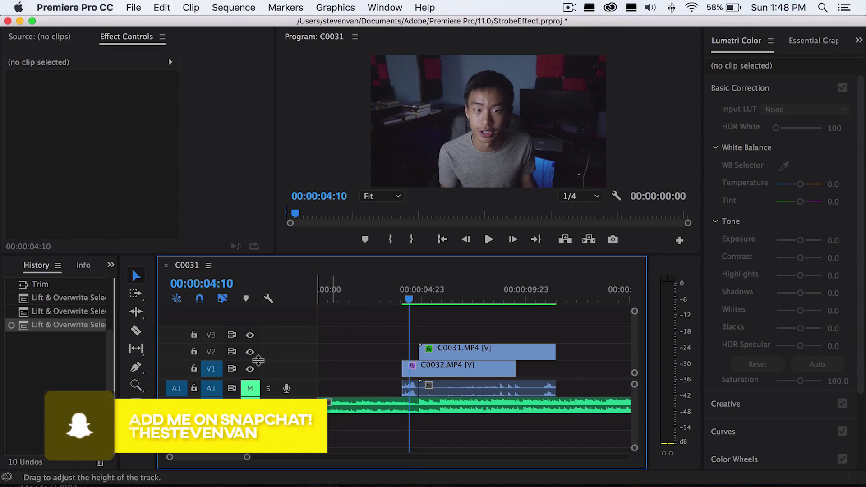
# Razor C0031.MP4 on V2 at seven consecutive frames from its start, leaving one-frame pieces
pyautogui.click(136, 331)
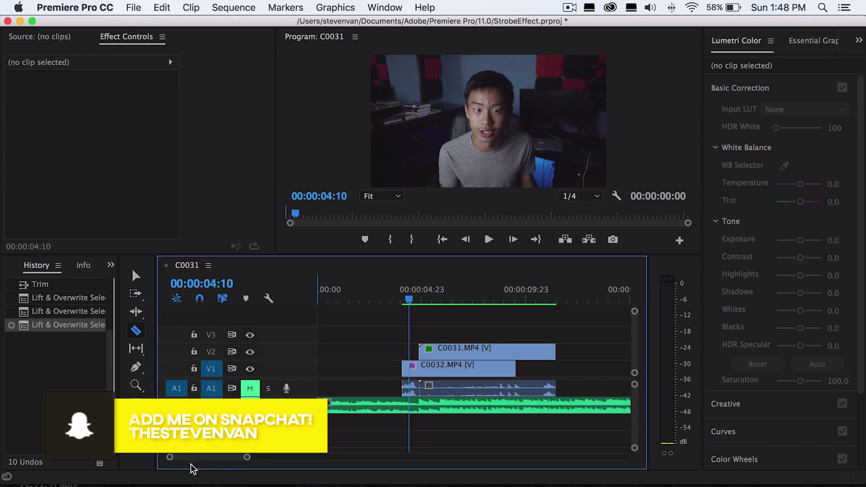
pyautogui.moveTo(171, 457); pyautogui.dragTo(193, 460)
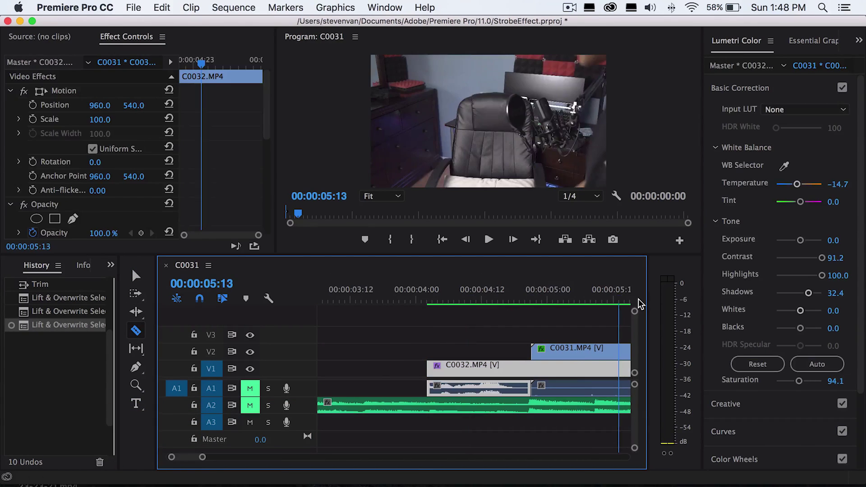
pyautogui.moveTo(638, 298); pyautogui.dragTo(631, 300)
pyautogui.scroll(4, 445, 355)
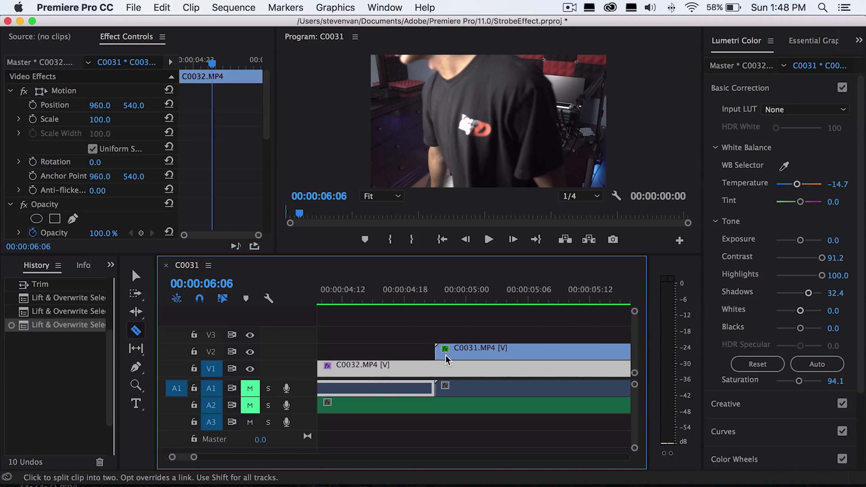
pyautogui.click(445, 354)
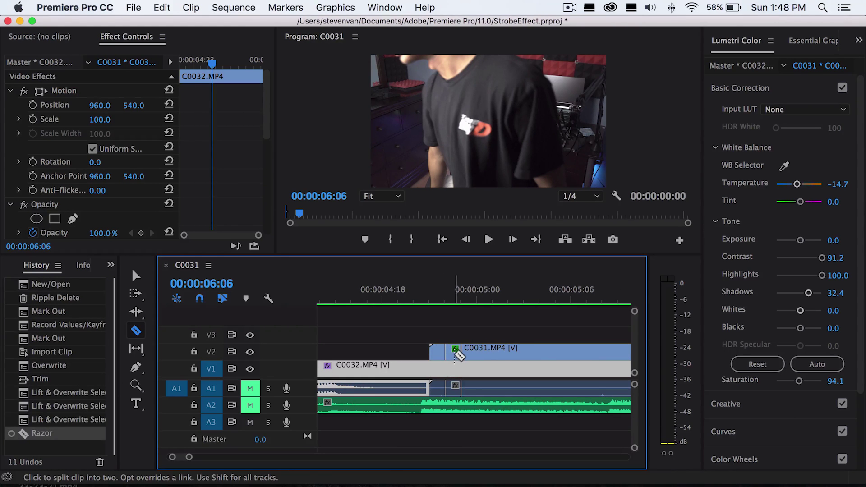
pyautogui.click(460, 352)
pyautogui.click(477, 352)
pyautogui.click(493, 353)
pyautogui.click(508, 352)
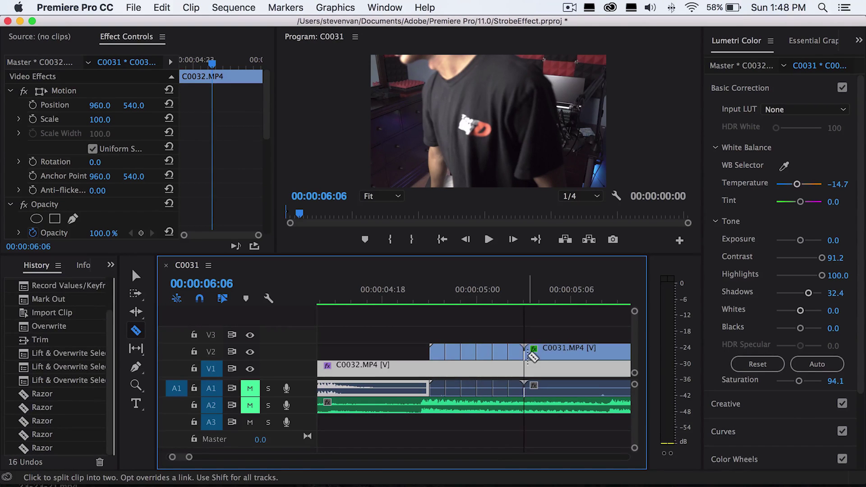
pyautogui.click(524, 352)
pyautogui.click(540, 352)
# Step forward frame by frame and razor seven more one-frame pieces off the remaining C0031.MP4 on V2
pyautogui.click(514, 294)
pyautogui.press('Right')
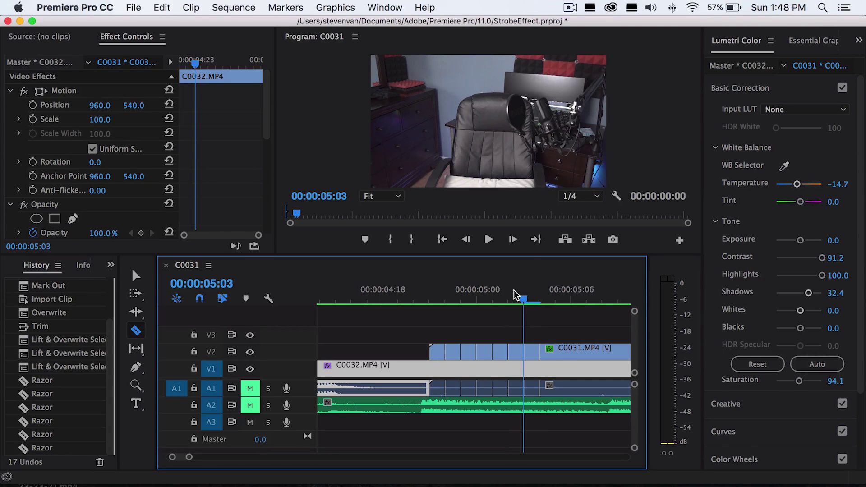
pyautogui.press('Right')
pyautogui.press('Right')
pyautogui.press('Right')
pyautogui.press('Right')
pyautogui.click(556, 351)
pyautogui.click(571, 351)
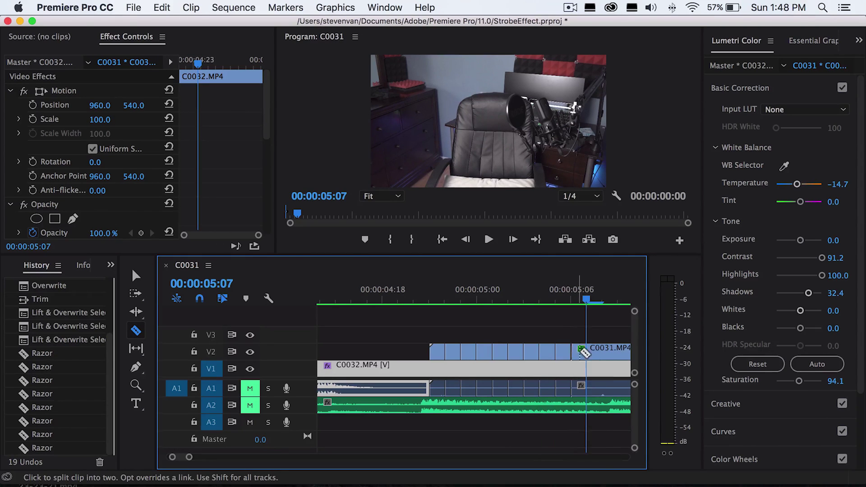
pyautogui.click(587, 353)
pyautogui.press('Right')
pyautogui.click(603, 353)
pyautogui.click(619, 353)
pyautogui.press('Right')
pyautogui.press('Right')
pyautogui.click(477, 353)
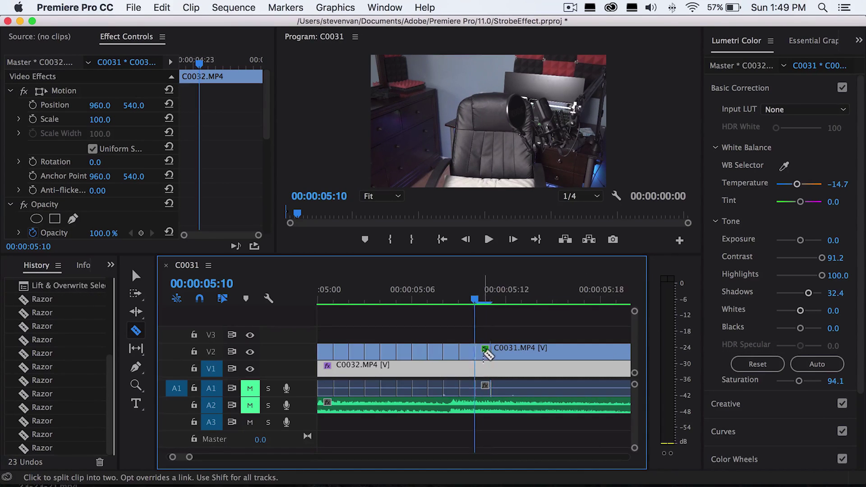
pyautogui.press('Right')
pyautogui.click(491, 353)
# Delete every second one-frame piece of C0031.MP4 on V2, starting with the second, to leave alternating gaps
pyautogui.press('v')
pyautogui.moveTo(457, 300); pyautogui.dragTo(317, 301)
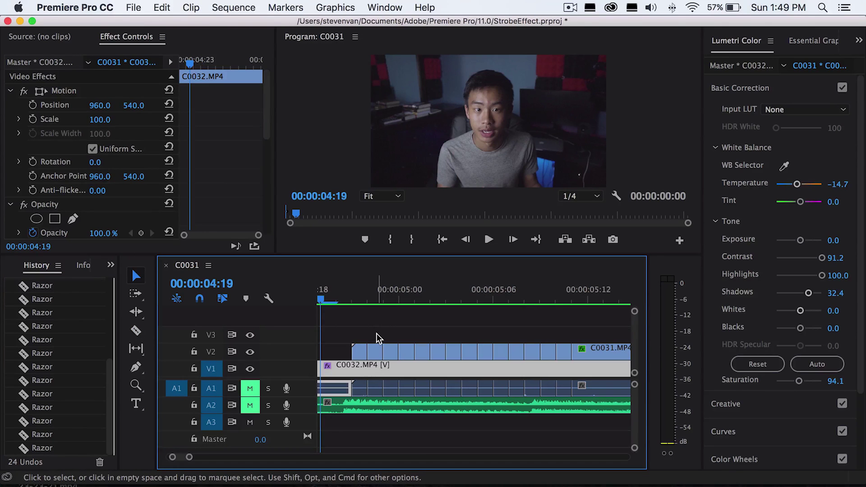
pyautogui.click(376, 337)
pyautogui.click(373, 353)
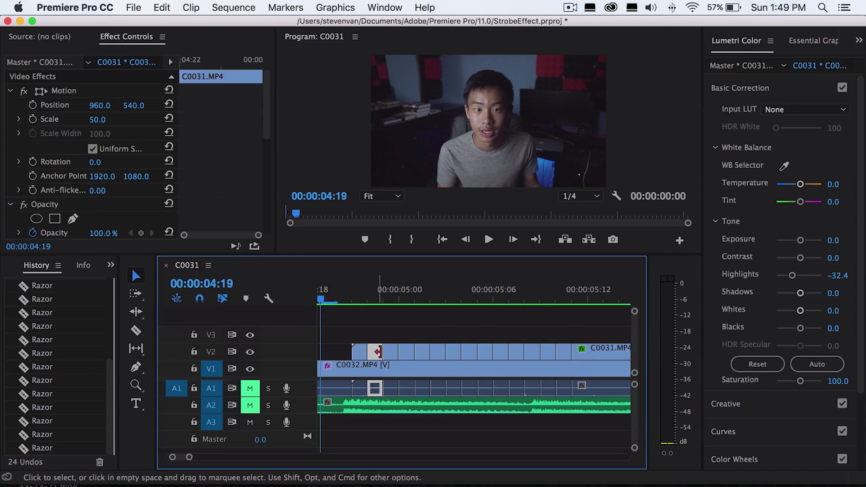
pyautogui.press('Delete')
pyautogui.click(408, 352)
pyautogui.press('Delete')
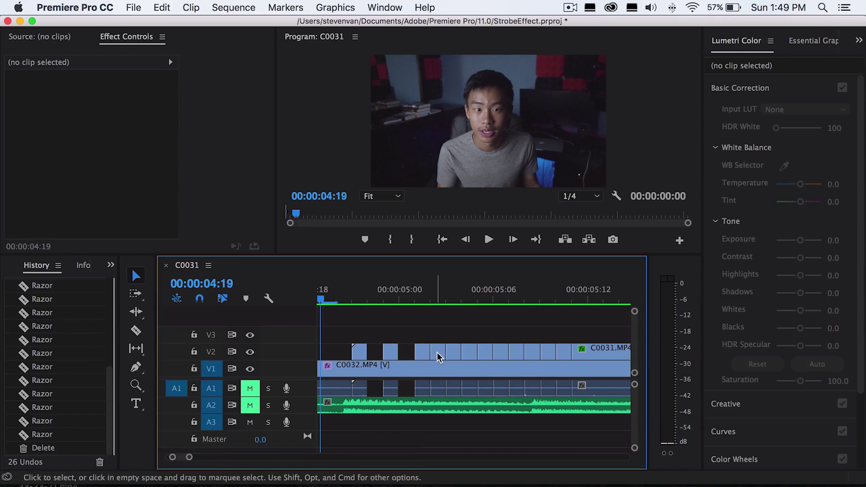
pyautogui.click(438, 354)
pyautogui.press('Delete')
pyautogui.click(470, 353)
pyautogui.press('Delete')
pyautogui.click(500, 352)
pyautogui.press('Delete')
pyautogui.click(532, 353)
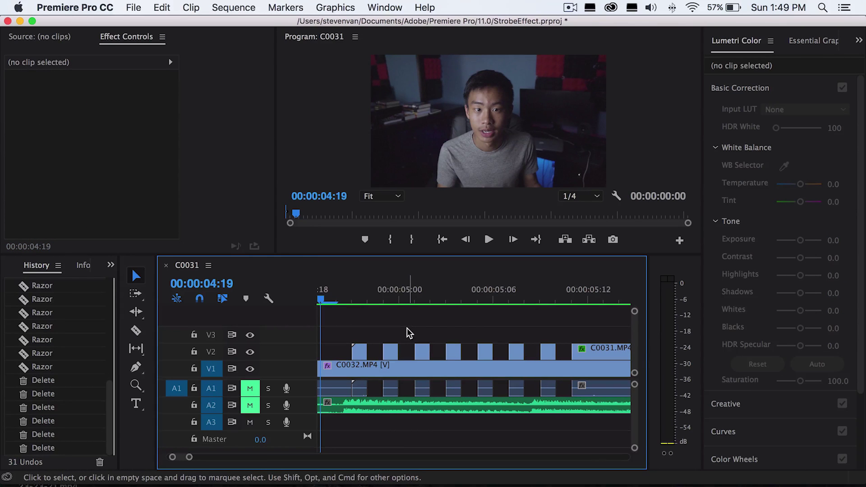
# Play the sequence from 00:00:04:11 to preview the strobe between the two clips
pyautogui.moveTo(188, 457); pyautogui.dragTo(209, 457)
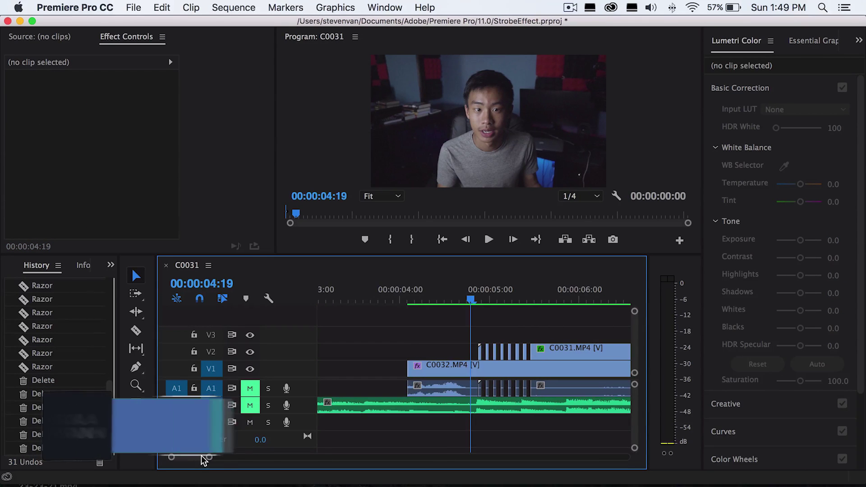
pyautogui.click(474, 371)
pyautogui.click(439, 284)
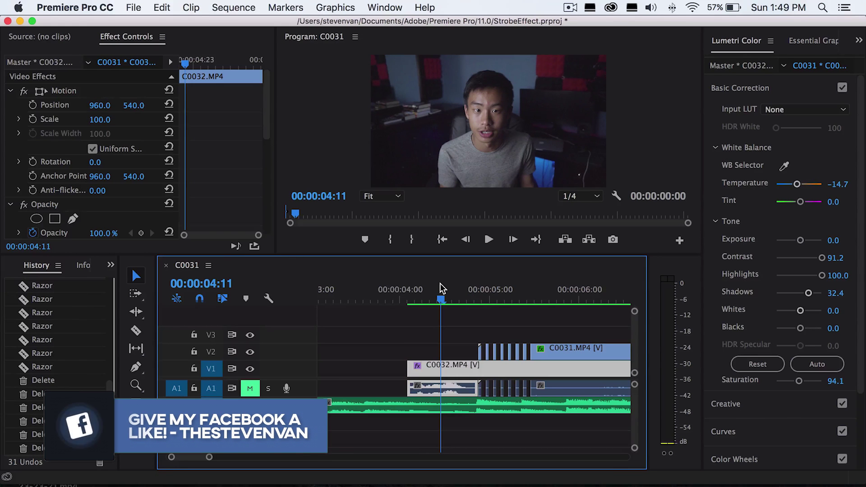
pyautogui.press('space')
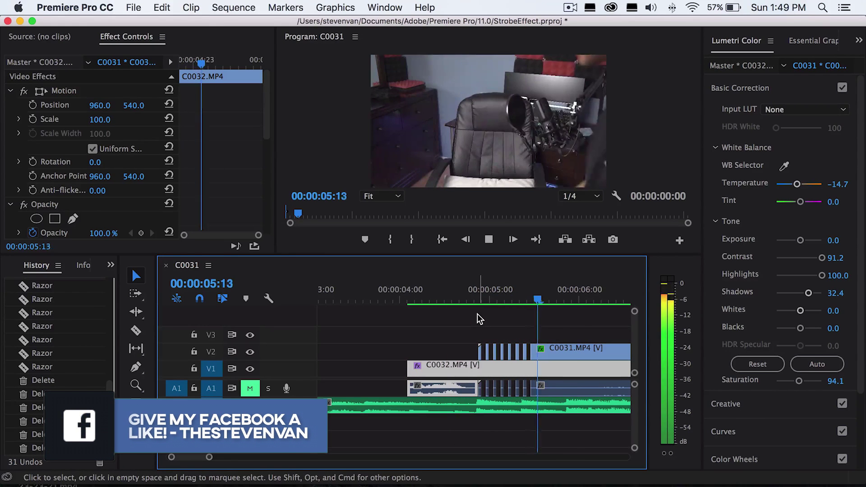
pyautogui.press('space')
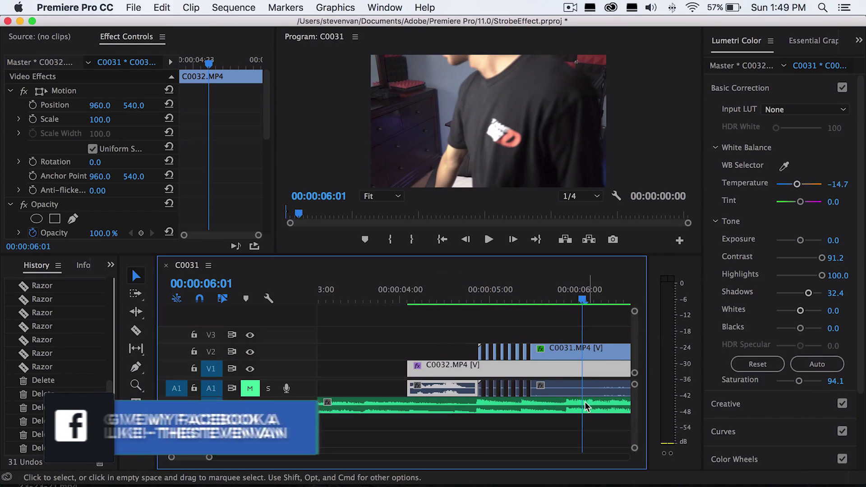
# Select the C0032.MP4 clip and all C0031.MP4 pieces and move them about one second later, starting the strobe at about 00:00:05:20
pyautogui.moveTo(428, 339); pyautogui.dragTo(505, 371)
pyautogui.press('=')
pyautogui.press('=')
pyautogui.press('=')
pyautogui.hotkey('shift', 'Left')
pyautogui.hotkey('shift', 'Left')
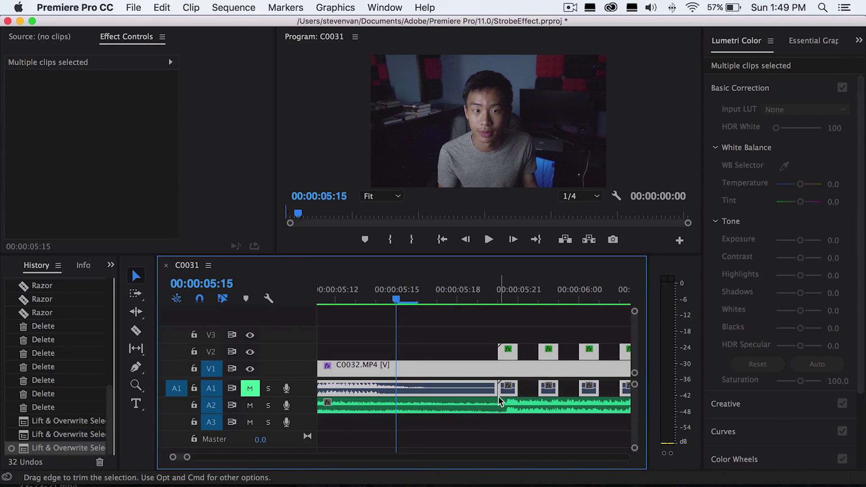
# Play back the moved strobe section and place the playhead at 00:00:05:19, just before its first piece
pyautogui.moveTo(186, 456); pyautogui.dragTo(224, 456)
pyautogui.press('space')
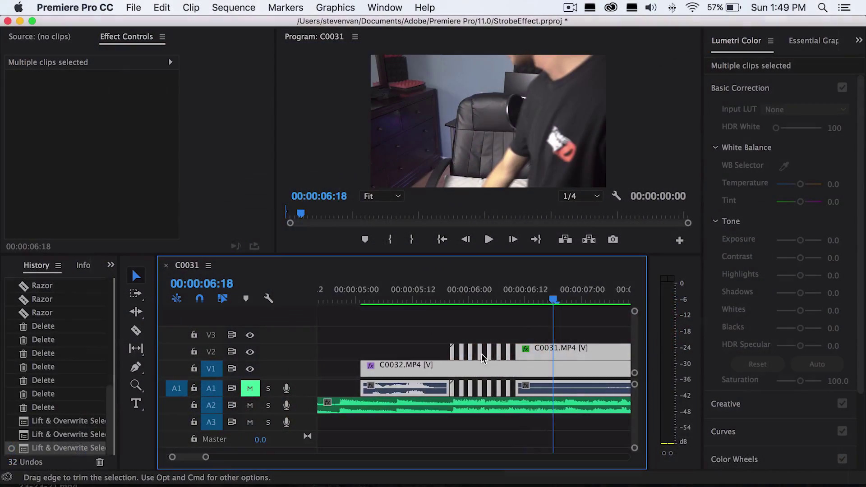
pyautogui.scroll(4, 458, 353)
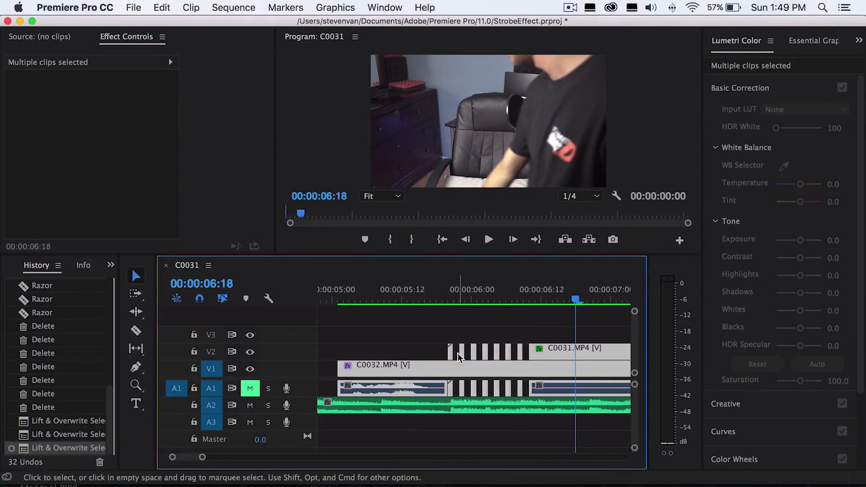
pyautogui.click(428, 300)
pyautogui.click(420, 304)
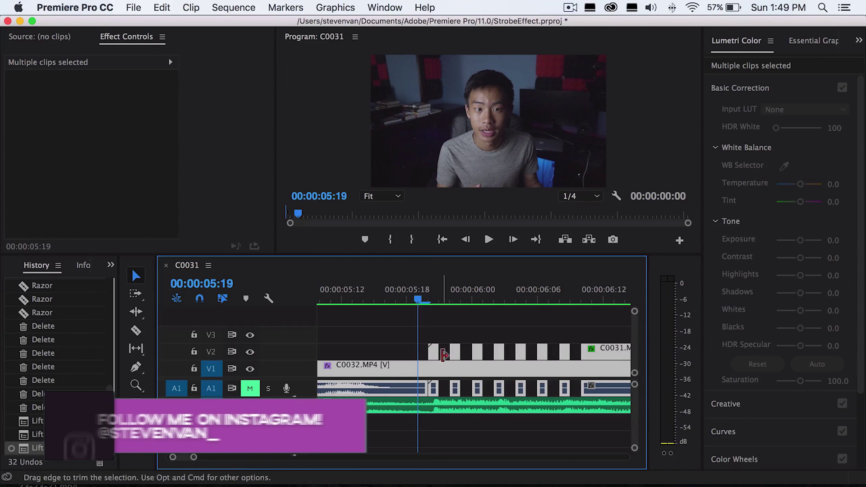
# Razor C0032.MP4 on V1 at both ends of the first strobe piece and delete that frame's pieces on V1 and V2
pyautogui.scroll(2, 452, 362)
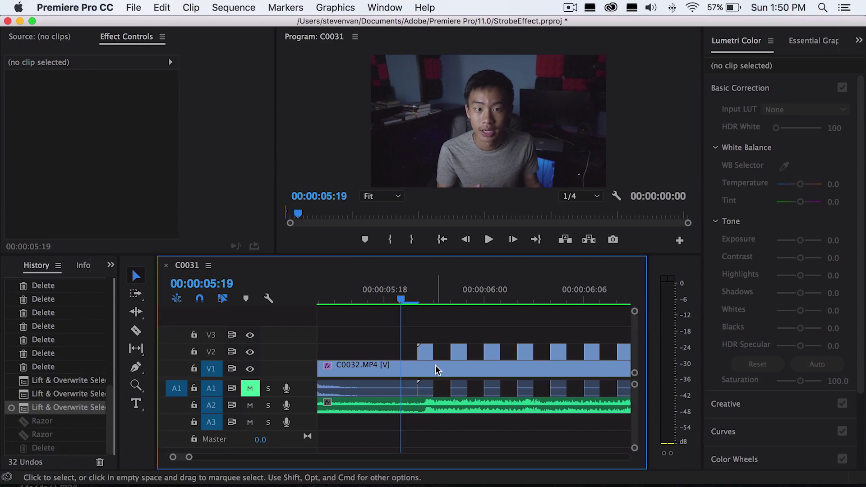
pyautogui.press('c')
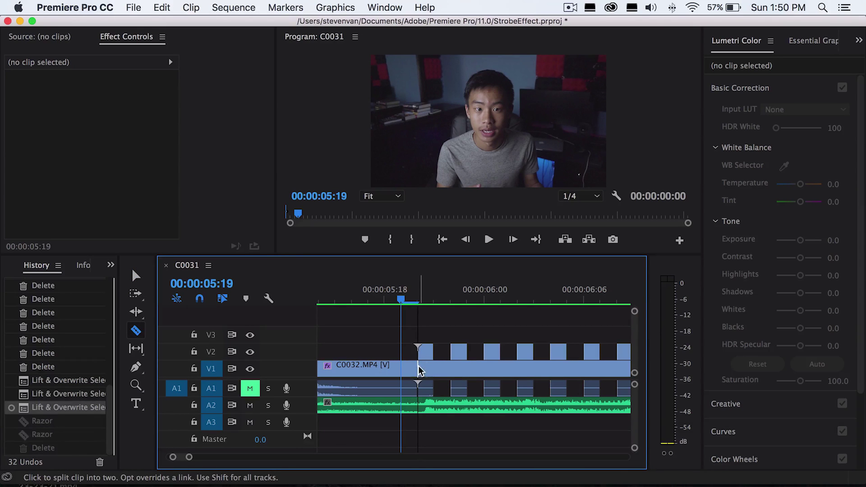
pyautogui.click(417, 369)
pyautogui.click(433, 369)
pyautogui.press('v')
pyautogui.click(426, 366)
pyautogui.press('Delete')
# Play across the blank frame, return to 00:00:05:20 and undo the deletion of the first strobe piece on V2
pyautogui.press('space')
pyautogui.press('space')
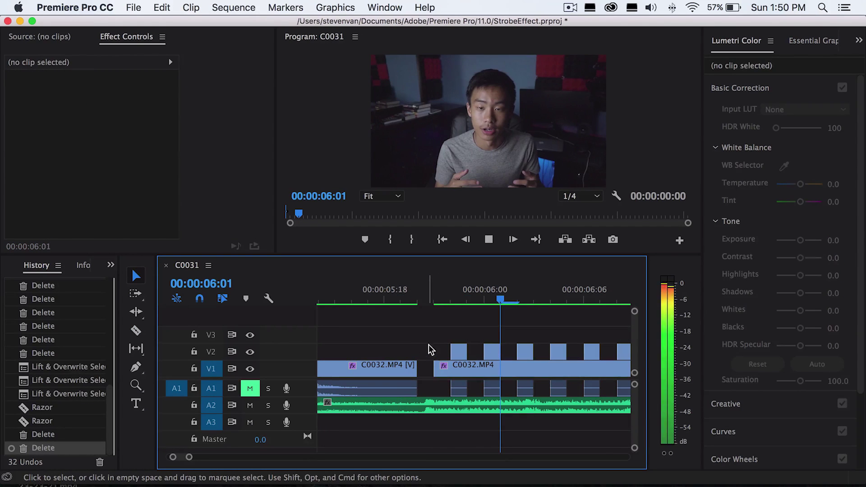
pyautogui.click(416, 300)
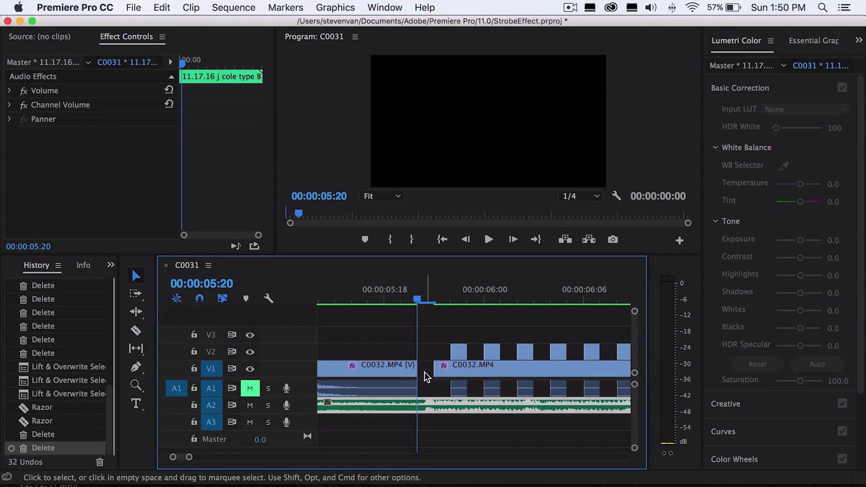
pyautogui.press('super+z')
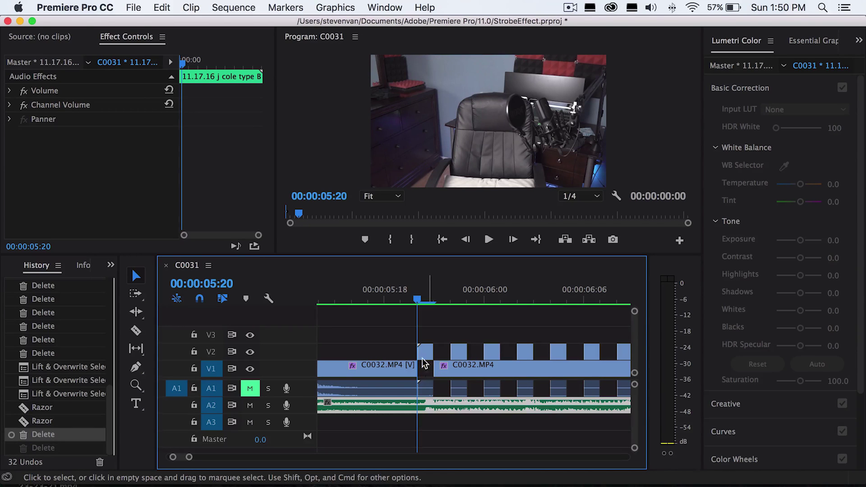
# Undo the deletion of the C0032.MP4 piece on V1 and show the project's media list in a wider area
pyautogui.press('super+z')
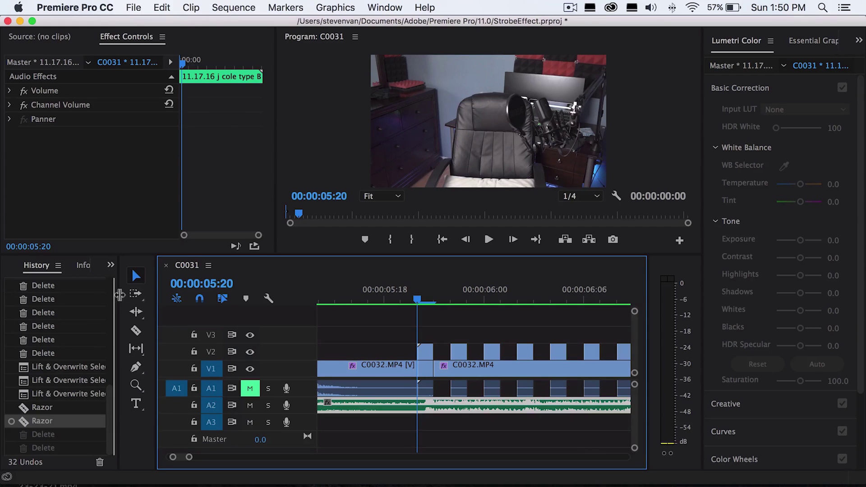
pyautogui.moveTo(119, 294); pyautogui.dragTo(221, 294)
pyautogui.click(45, 265)
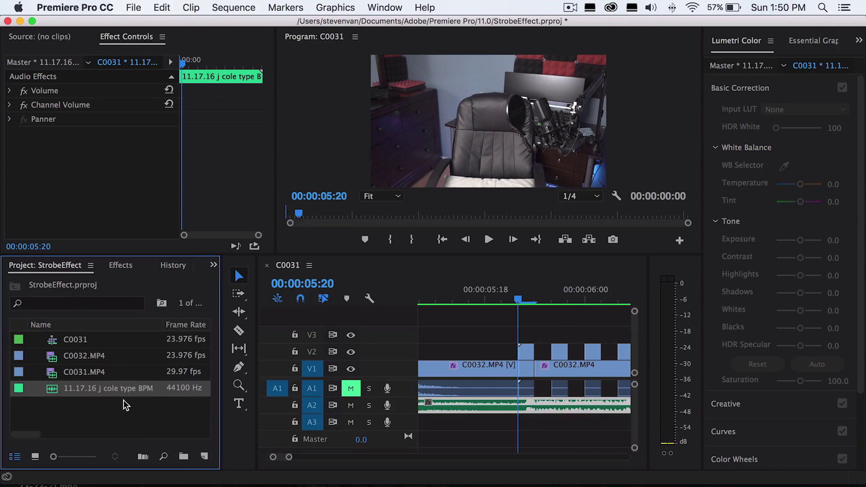
# Create a black color matte named Color Matte and place it on V3 starting at 00:00:05:20
pyautogui.click(204, 456)
pyautogui.click(243, 432)
pyautogui.click(516, 304)
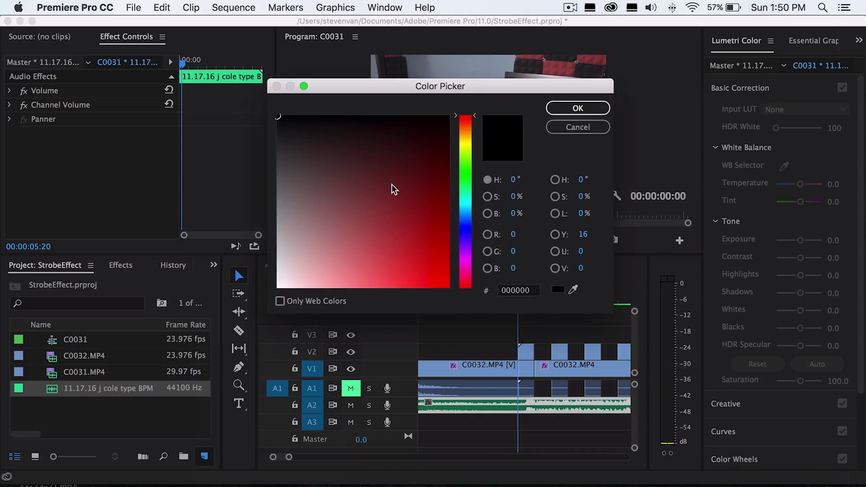
pyautogui.click(436, 118)
pyautogui.click(577, 107)
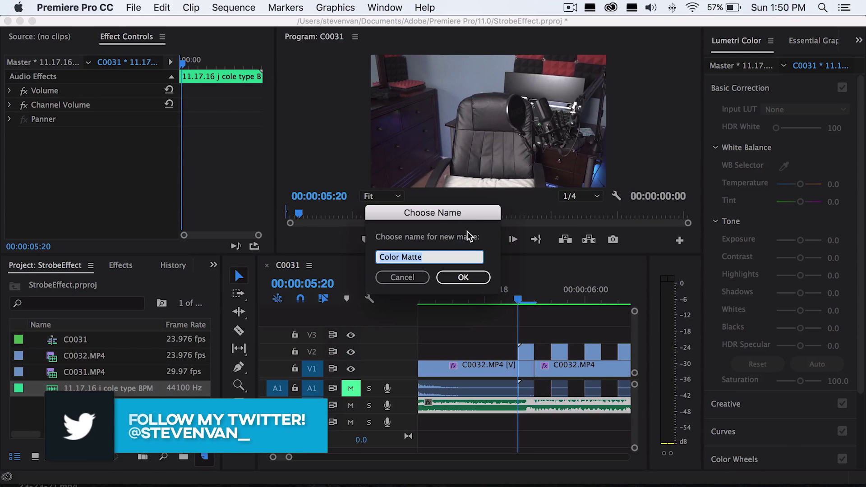
pyautogui.click(463, 277)
pyautogui.moveTo(99, 345); pyautogui.dragTo(523, 335)
# Razor the Color Matte on V3 into one-frame pieces aligned with the edges of the strobe pieces on V2
pyautogui.moveTo(289, 457); pyautogui.dragTo(305, 458)
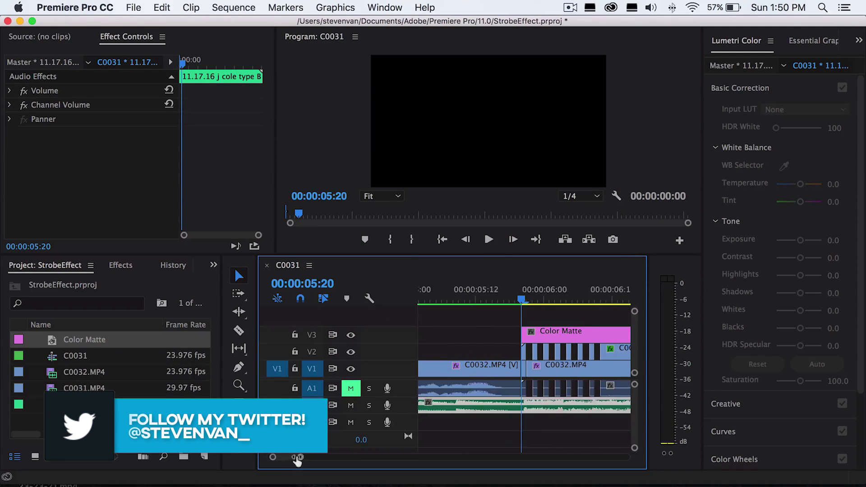
pyautogui.press('c')
pyautogui.click(546, 339)
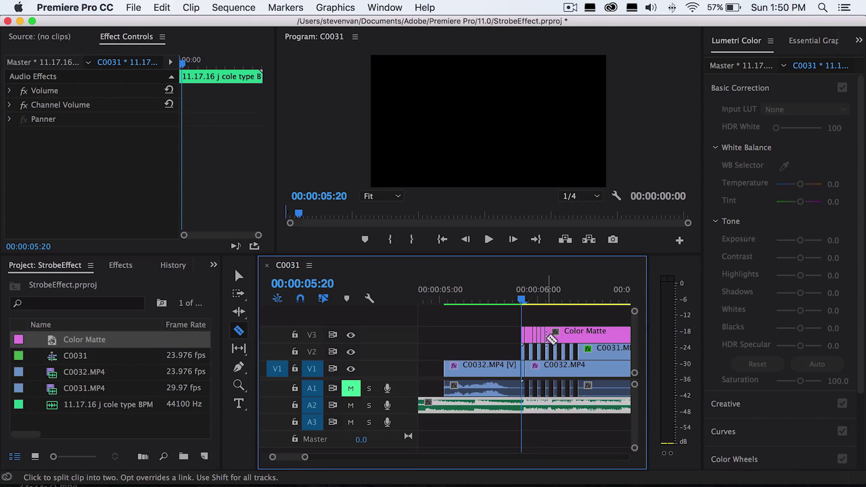
pyautogui.scroll(2, 593, 334)
pyautogui.click(531, 336)
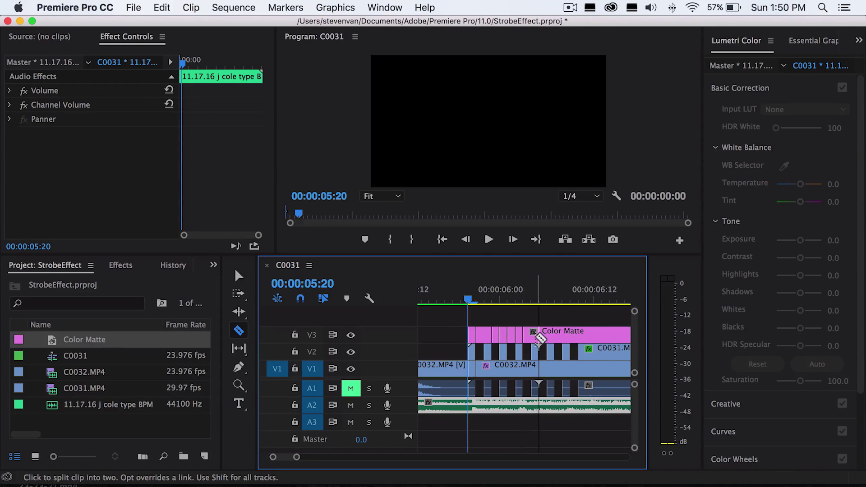
pyautogui.click(538, 336)
pyautogui.click(546, 336)
pyautogui.click(554, 337)
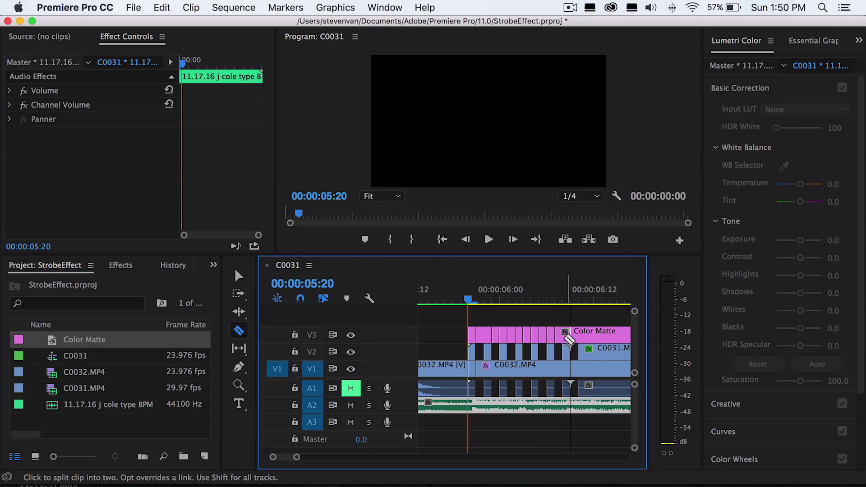
pyautogui.click(562, 334)
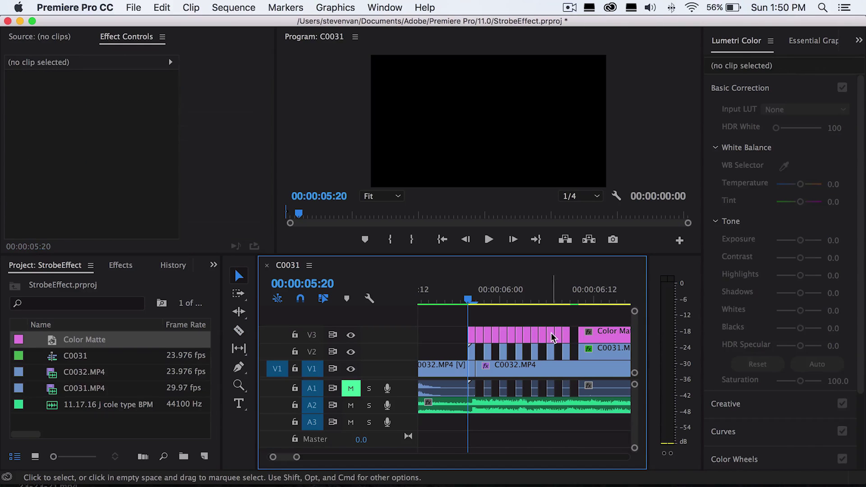
# Delete the one-frame Color Matte pieces on V3 that lie above the gaps between the V2 strobe pieces
pyautogui.click(555, 335)
pyautogui.press('Delete')
pyautogui.click(543, 336)
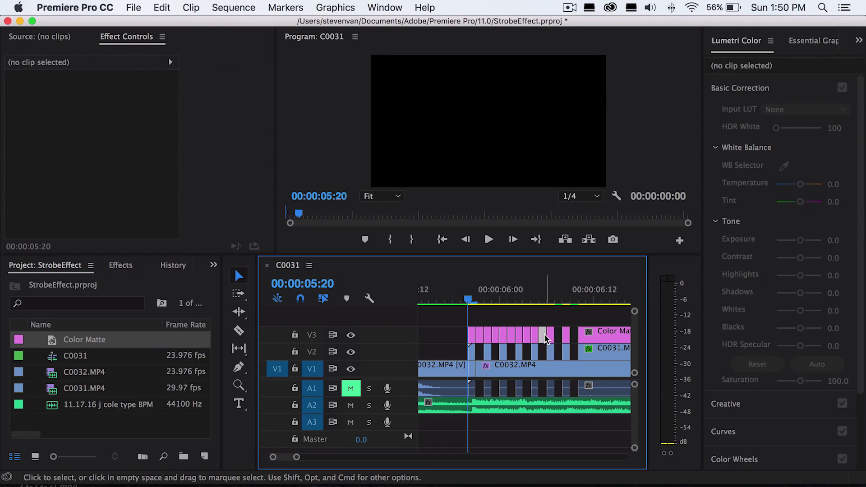
pyautogui.press('Delete')
pyautogui.click(526, 336)
pyautogui.press('Delete')
pyautogui.click(512, 336)
pyautogui.press('Delete')
pyautogui.click(495, 338)
pyautogui.press('Delete')
pyautogui.click(479, 336)
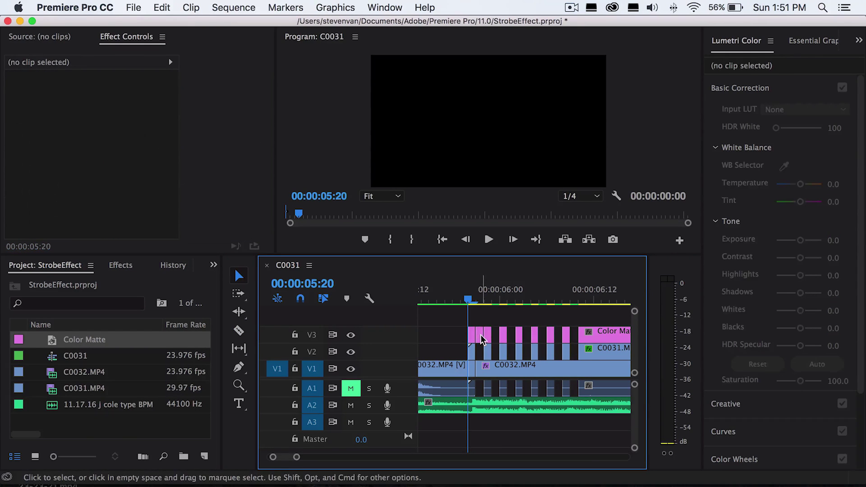
pyautogui.press('Delete')
# Play back the strobe section with the black frames and return the playhead to 00:00:05:20
pyautogui.click(454, 296)
pyautogui.press('space')
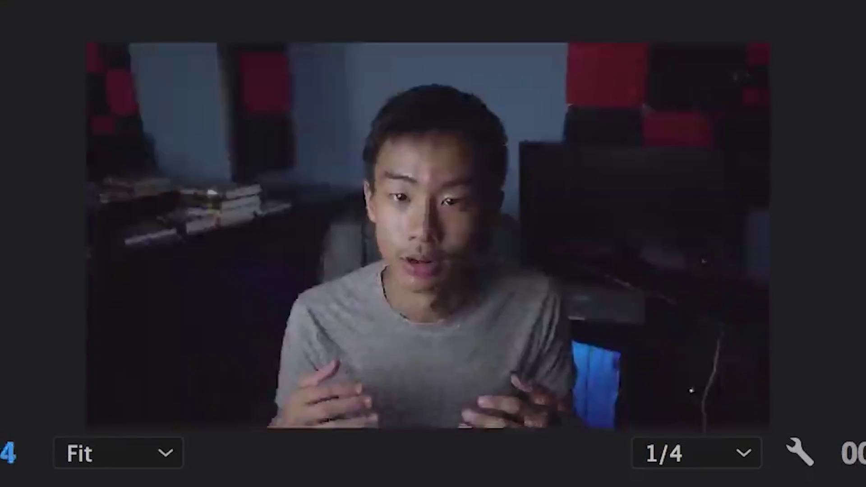
pyautogui.click(466, 296)
# Delete every second remaining one-frame Color Matte piece on V3, keeping the first piece at 00:00:05:20
pyautogui.scroll(2, 494, 316)
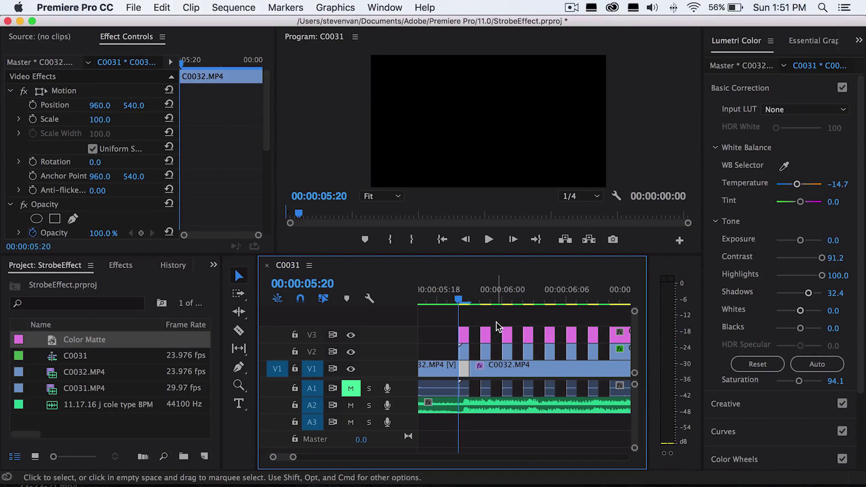
pyautogui.click(483, 334)
pyautogui.press('Delete')
pyautogui.click(529, 337)
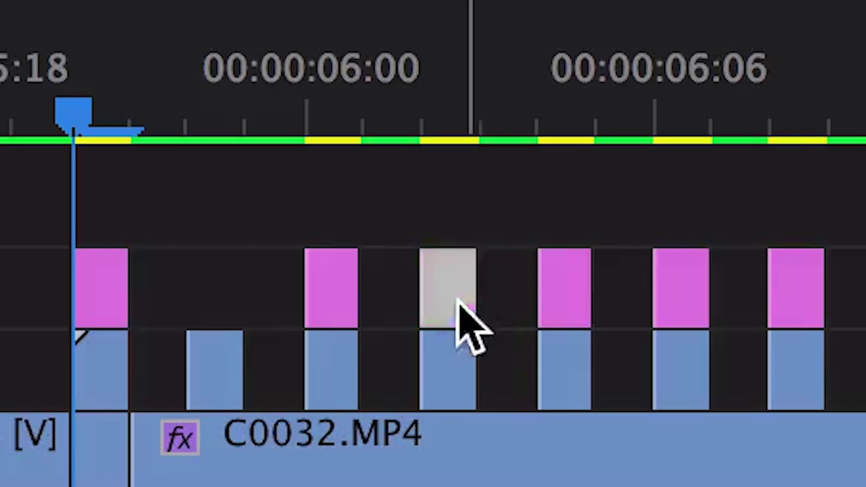
pyautogui.press('Delete')
pyautogui.click(680, 288)
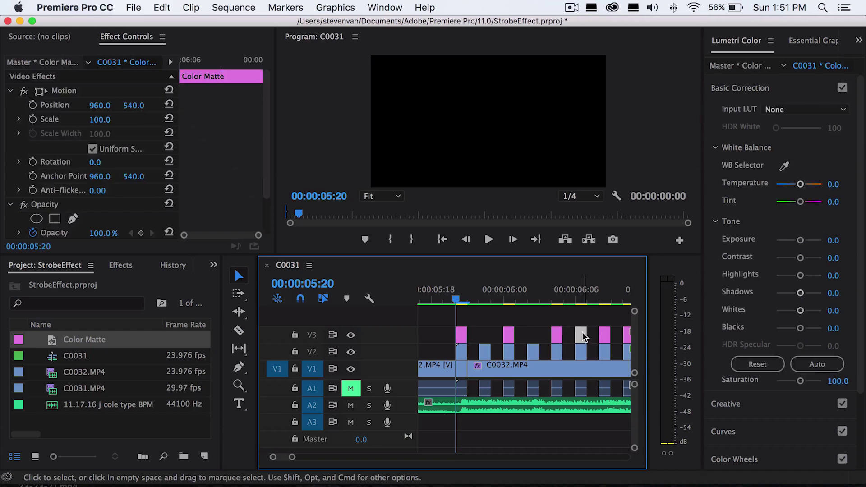
pyautogui.press('Delete')
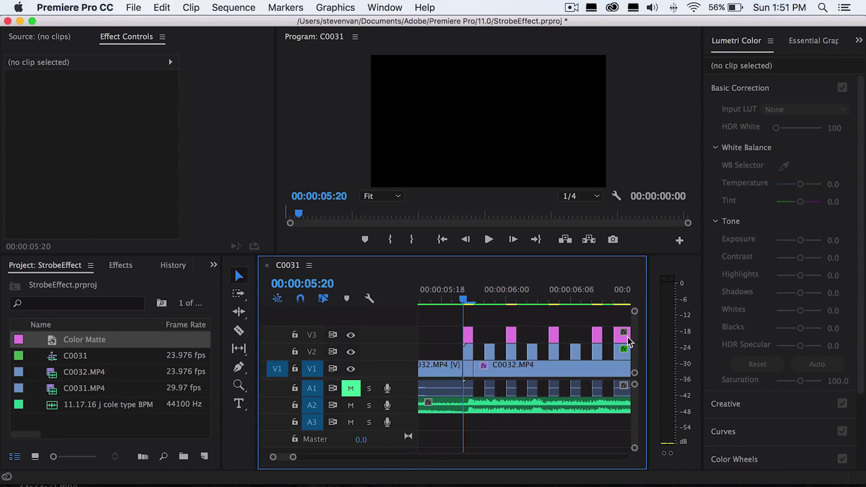
# Razor the long Color Matte on V3 one frame after its start, delete that first frame, and place the playhead at 00:00:06:09
pyautogui.press('c')
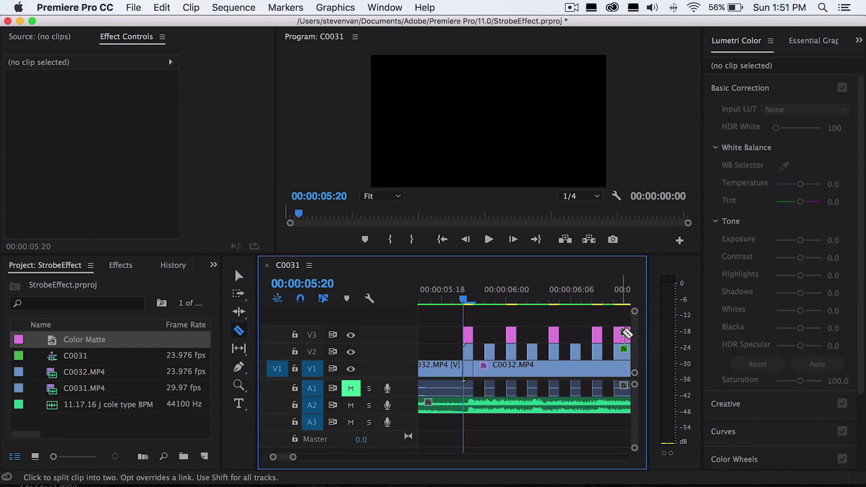
pyautogui.click(624, 334)
pyautogui.press('v')
pyautogui.click(618, 335)
pyautogui.press('Delete')
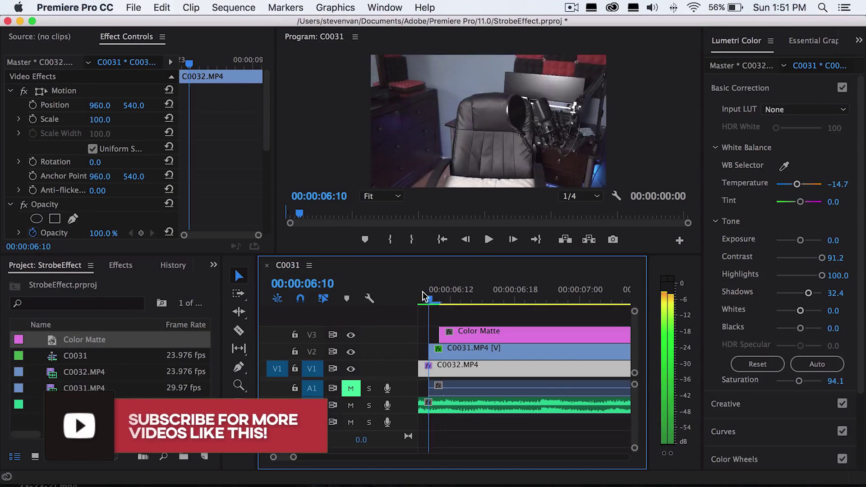
pyautogui.click(423, 294)
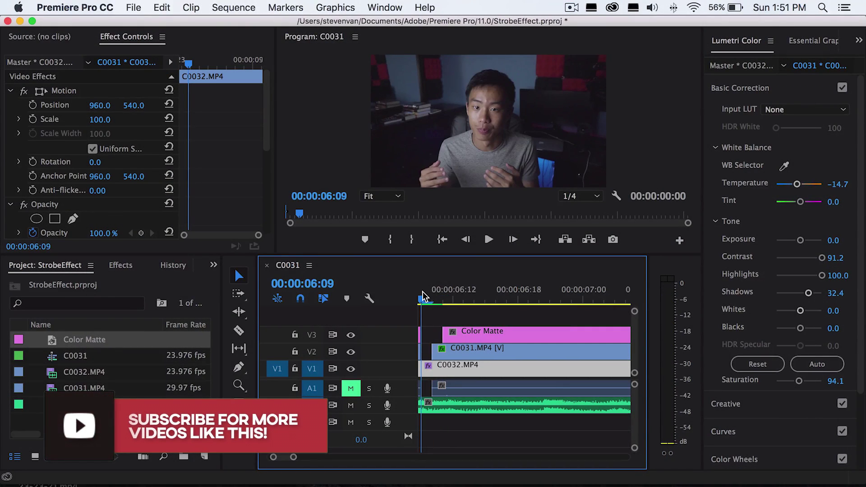